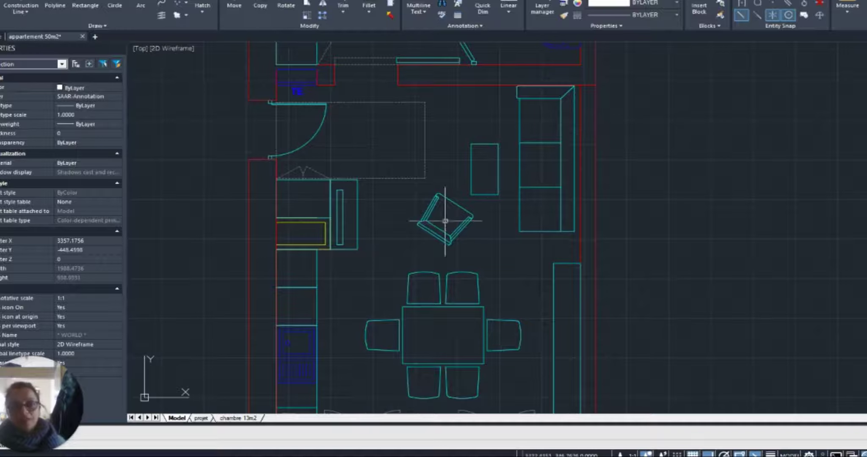
Step: Inspect the properties of the living-room armchair block and the six-seat dining table block
click(426, 210)
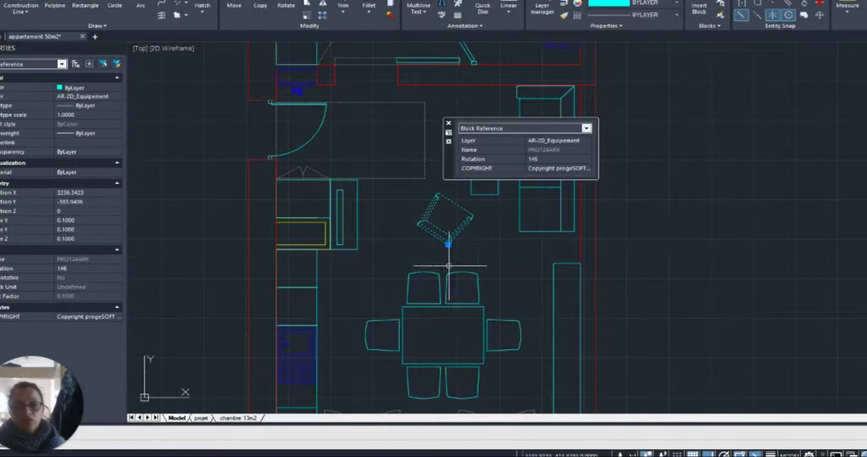
key(Escape)
middle_drag(461, 244, 480, 241)
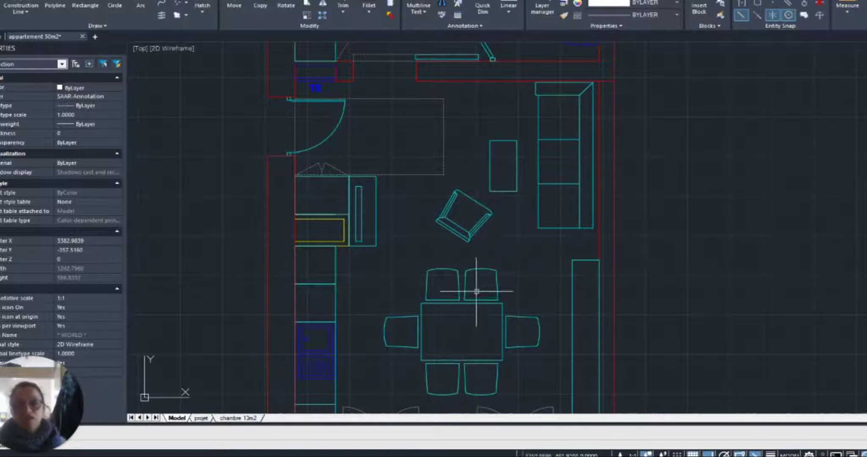
click(539, 335)
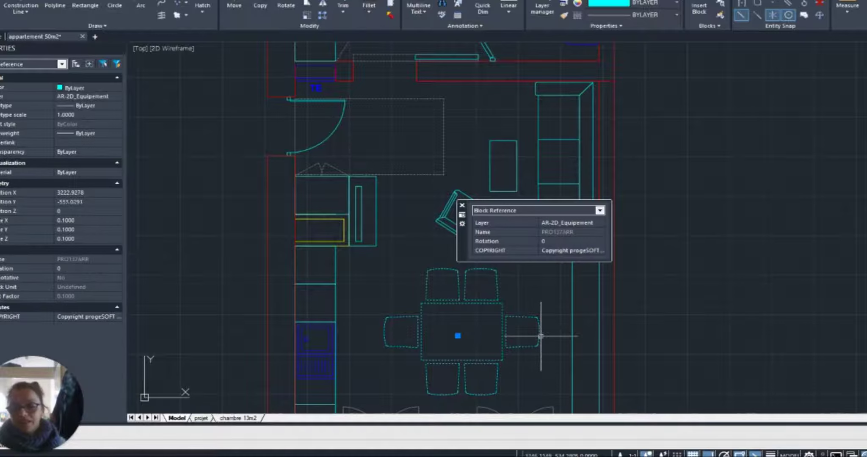
key(Escape)
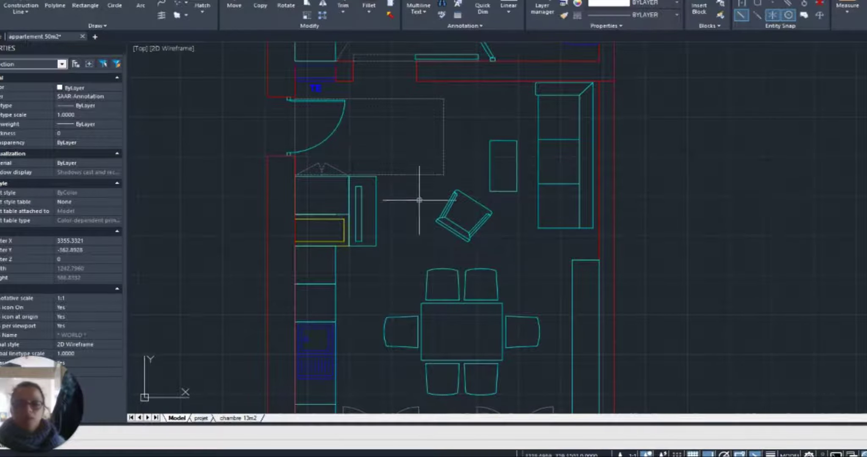
Step: Examine the unit with the narrow inner rectangle near the entrance door, along with the adjoining closet and yellow partition outline
click(360, 224)
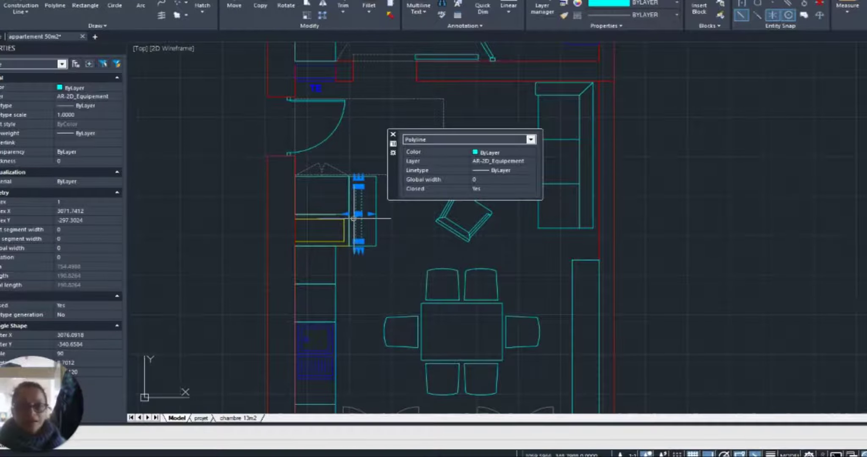
key(Escape)
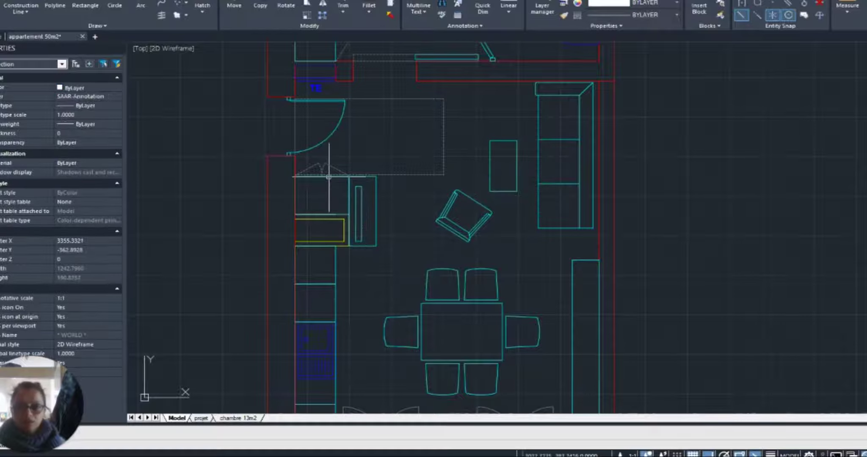
click(349, 203)
click(295, 214)
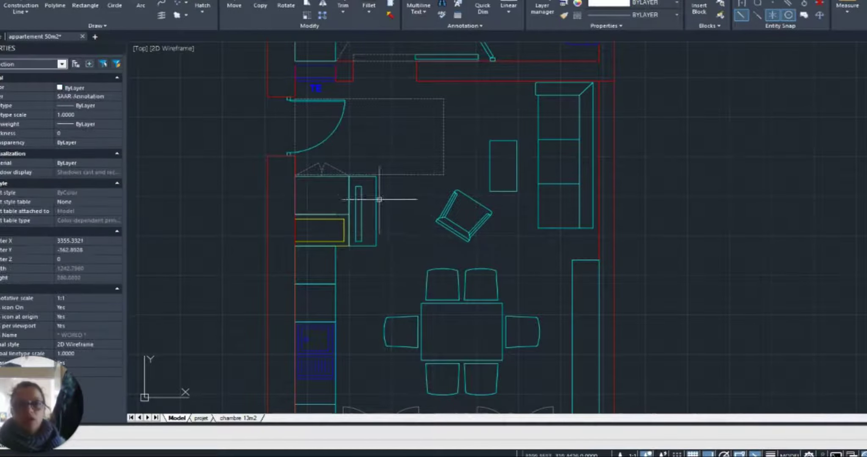
click(375, 246)
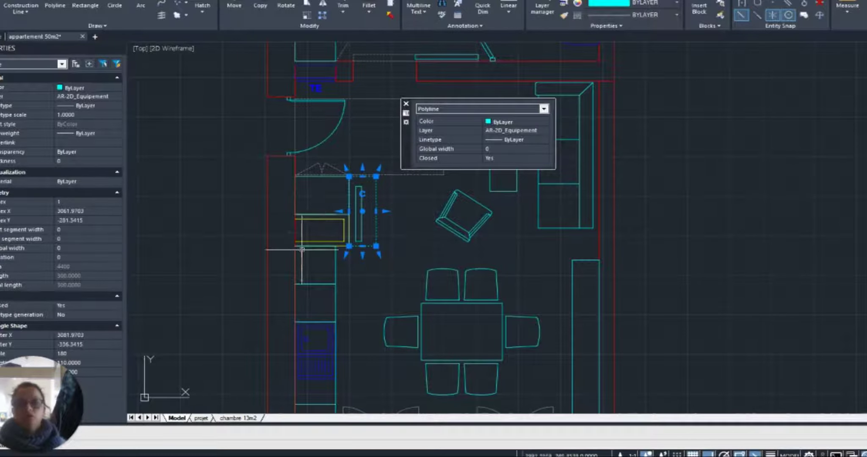
key(Escape)
click(319, 219)
key(Escape)
click(372, 211)
key(Escape)
click(371, 230)
key(Escape)
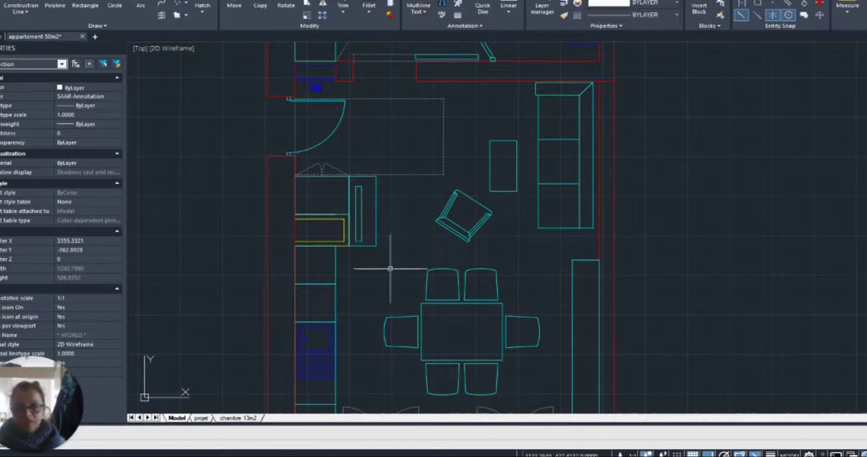
Step: Examine the kitchen units along the wall, the dining set and the long low cabinet against the opposite wall
middle_drag(390, 268, 393, 178)
click(380, 299)
click(332, 189)
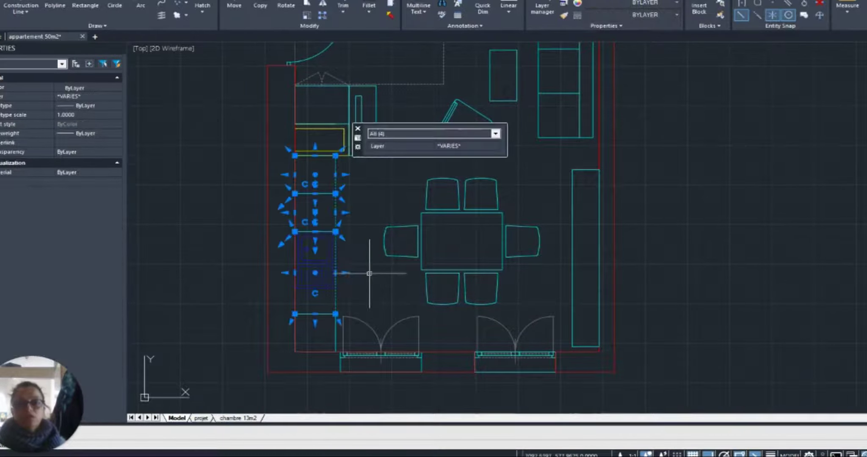
key(Escape)
click(465, 232)
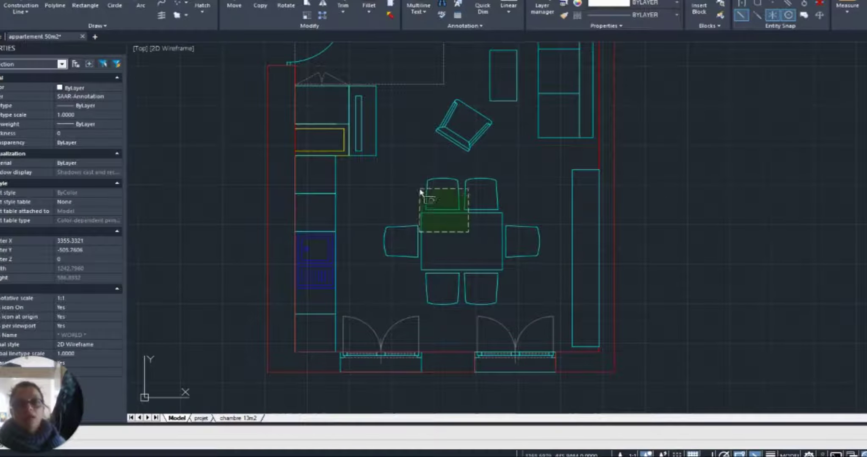
click(419, 188)
key(Escape)
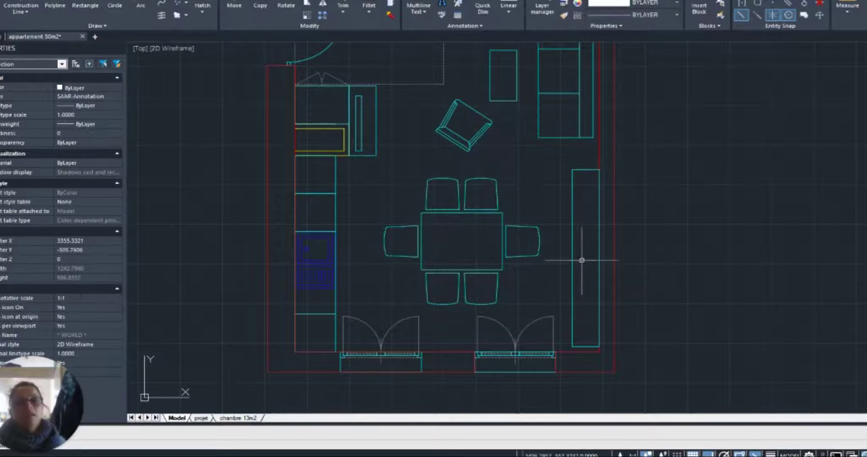
click(554, 258)
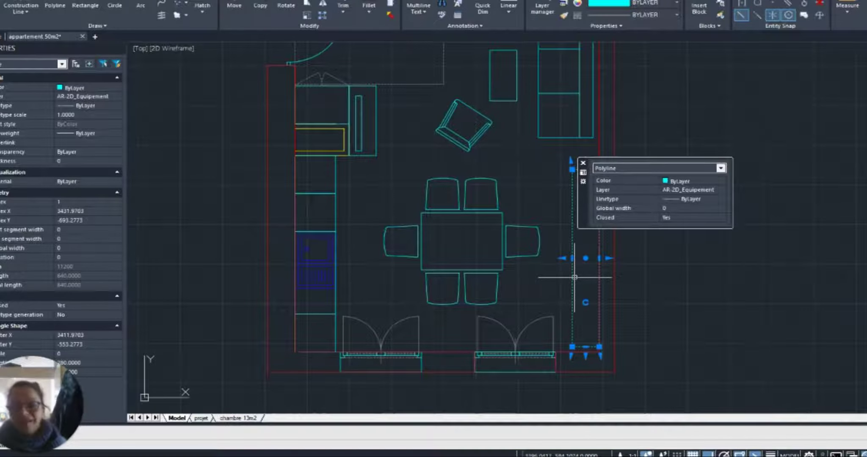
key(Escape)
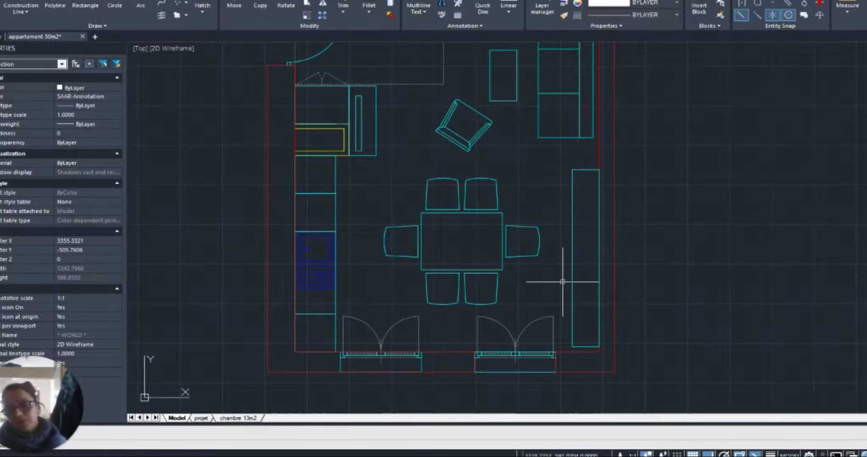
Step: Review the apartment plan towards the bedroom and inspect the sliding door panel between the living room and bedroom area
middle_drag(637, 194, 585, 232)
scroll(637, 214, down, 2)
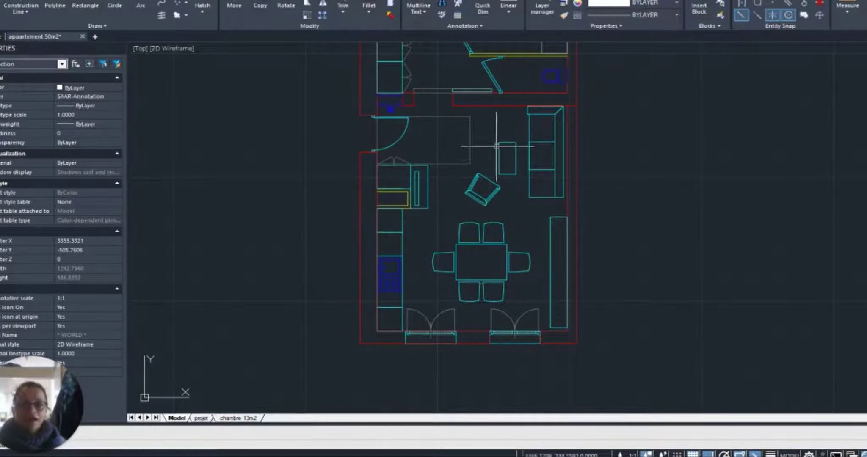
scroll(517, 109, up, 3)
scroll(467, 146, down, 3)
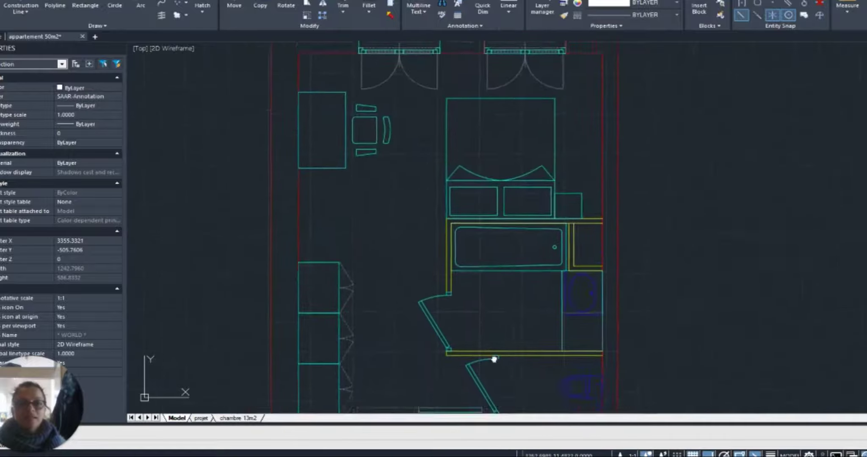
scroll(444, 309, up, 4)
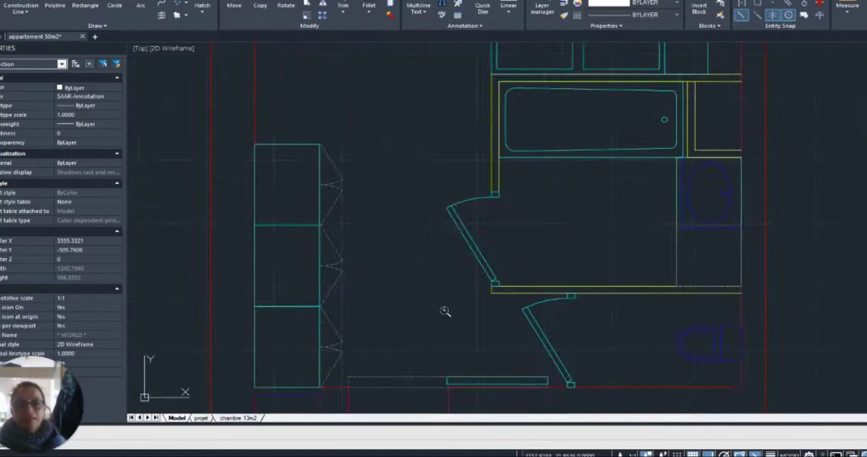
scroll(459, 296, down, 2)
click(469, 344)
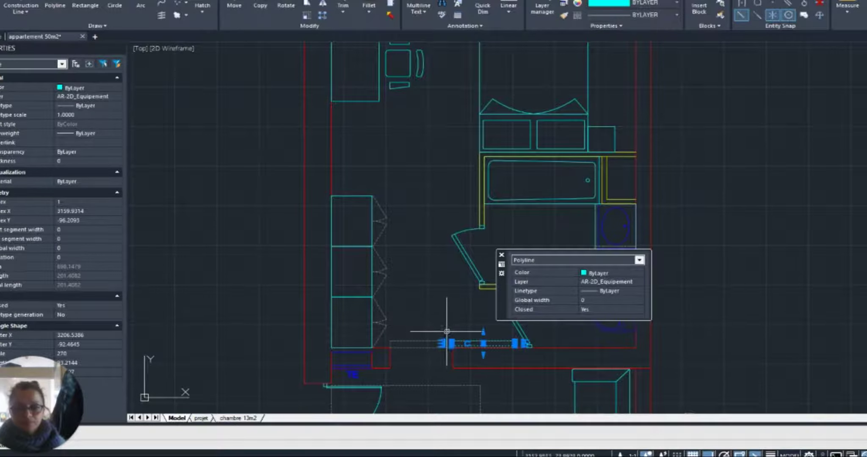
key(Escape)
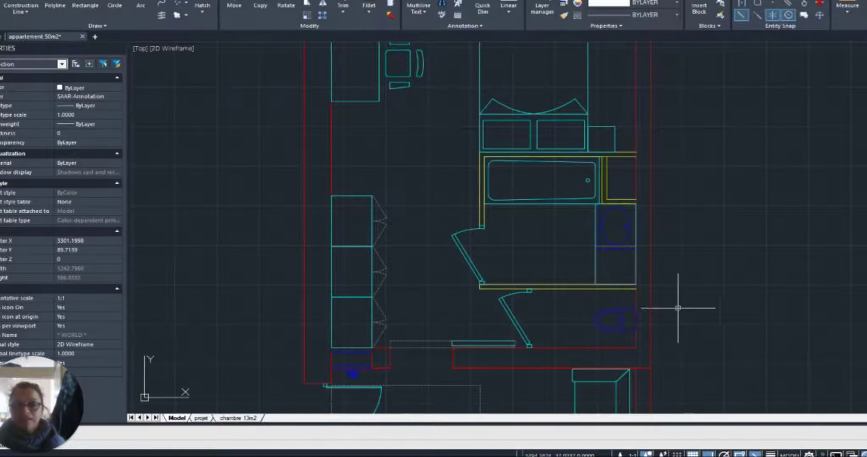
Step: Examine the bathroom fixtures and inspect the partition lines separating the bathroom from the toilet
click(612, 225)
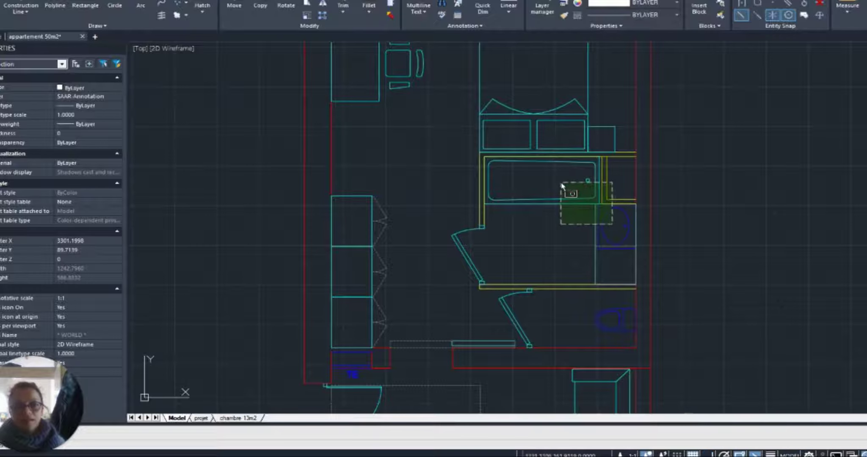
click(562, 185)
key(Escape)
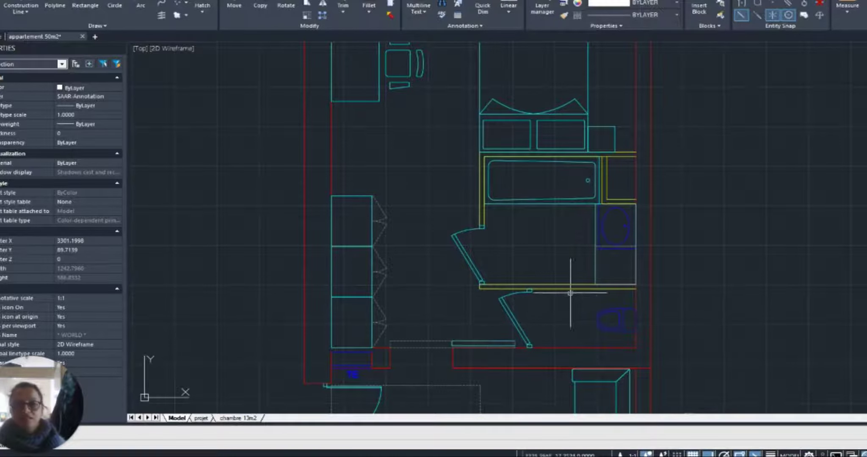
click(558, 286)
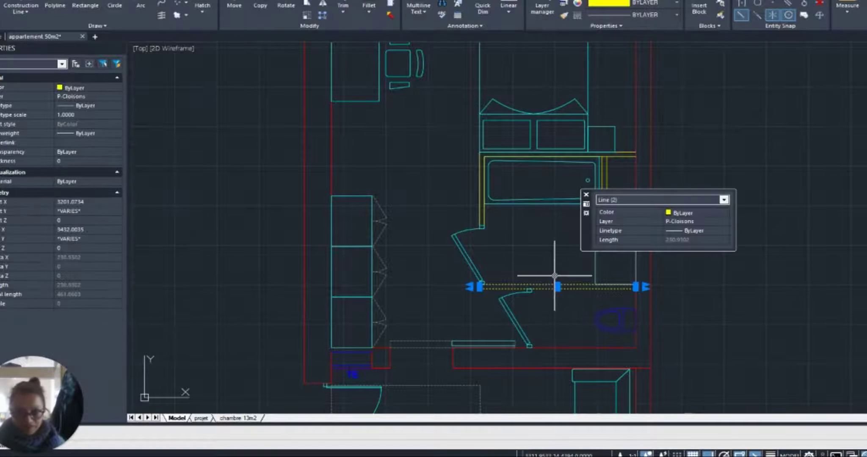
key(Escape)
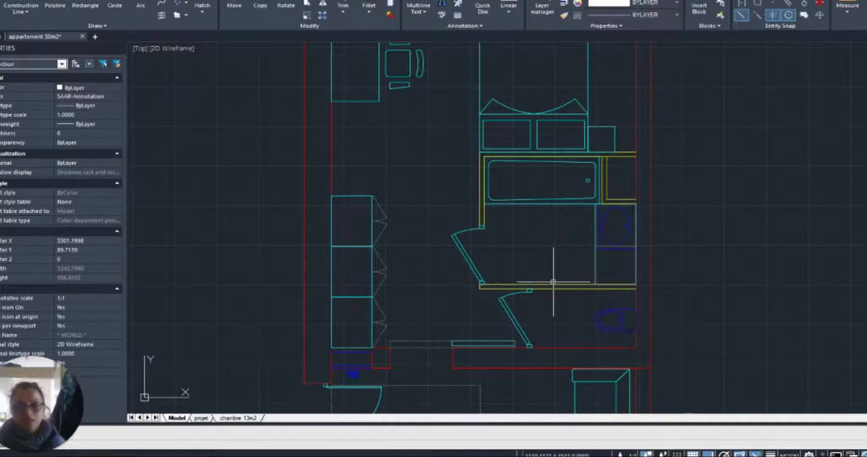
Step: Examine the row of three wardrobes, the double bed block and the bedside table in the bedroom
middle_drag(557, 275, 574, 199)
middle_drag(573, 232, 574, 302)
click(414, 288)
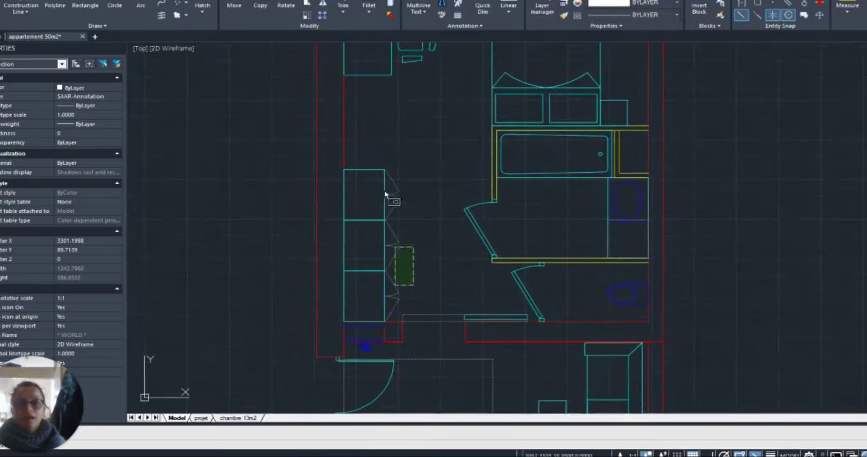
click(374, 177)
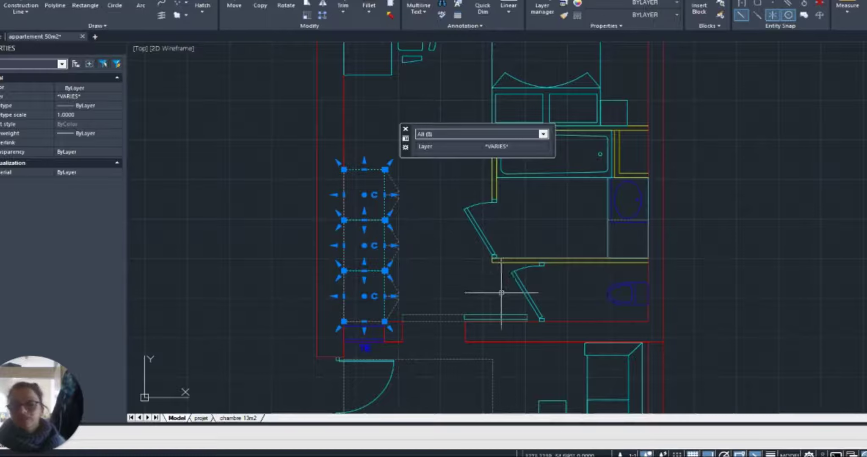
key(Escape)
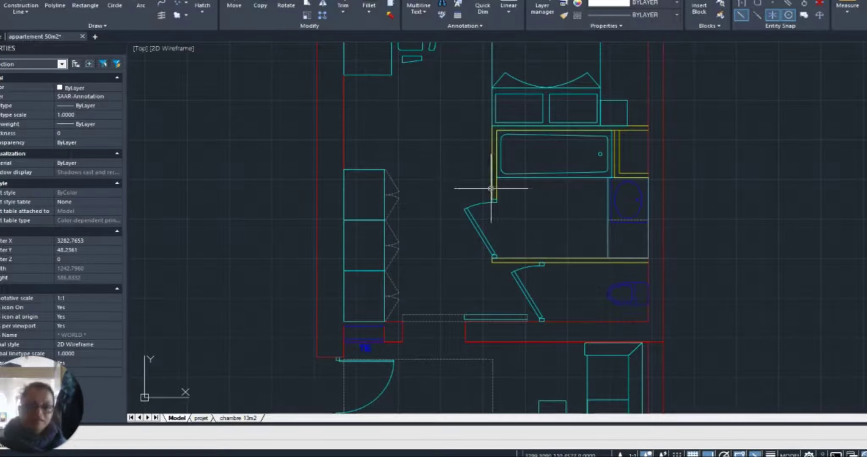
middle_drag(535, 152, 518, 245)
click(515, 207)
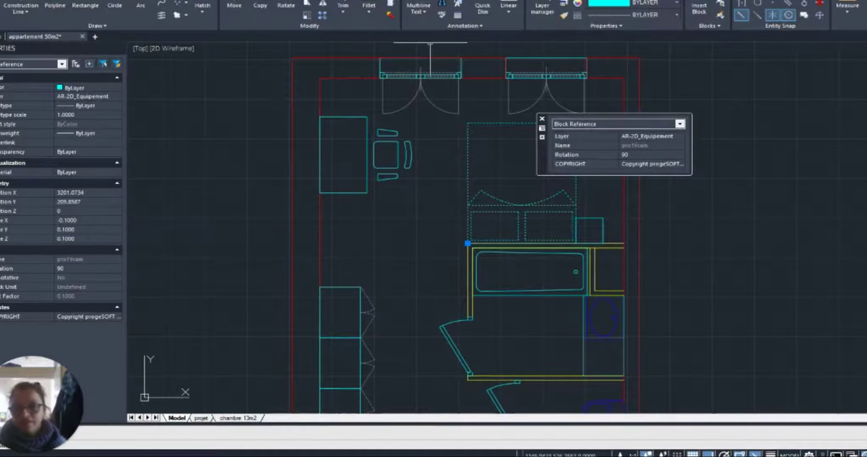
key(Escape)
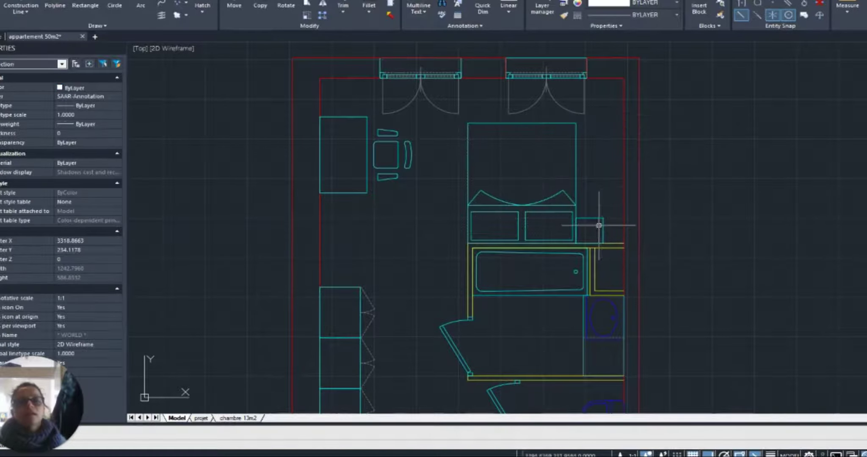
click(594, 218)
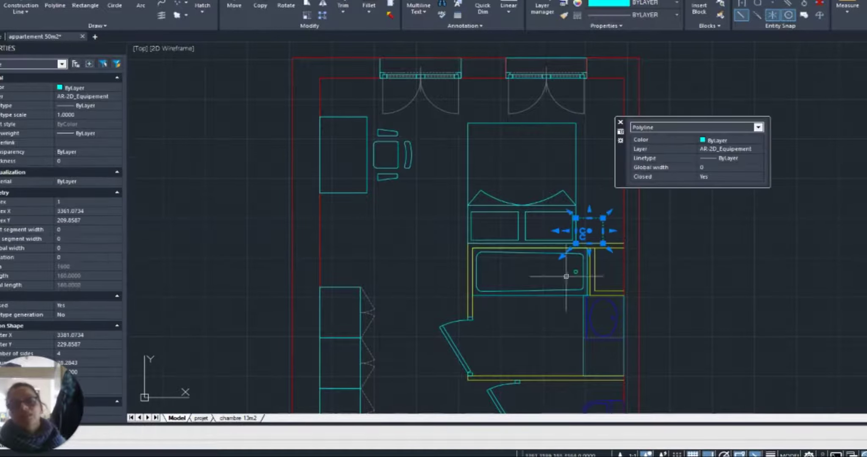
key(Escape)
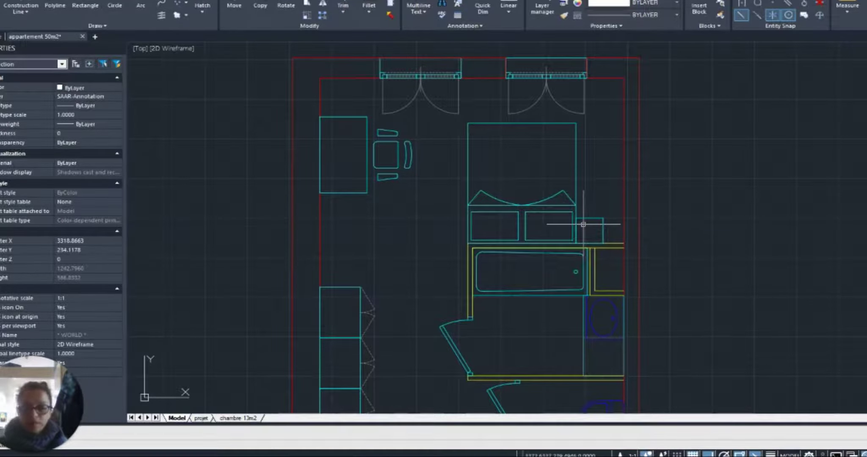
Step: Copy the bedside table about 202 units horizontally to the opposite side of the double bed
text(m)
key(Return)
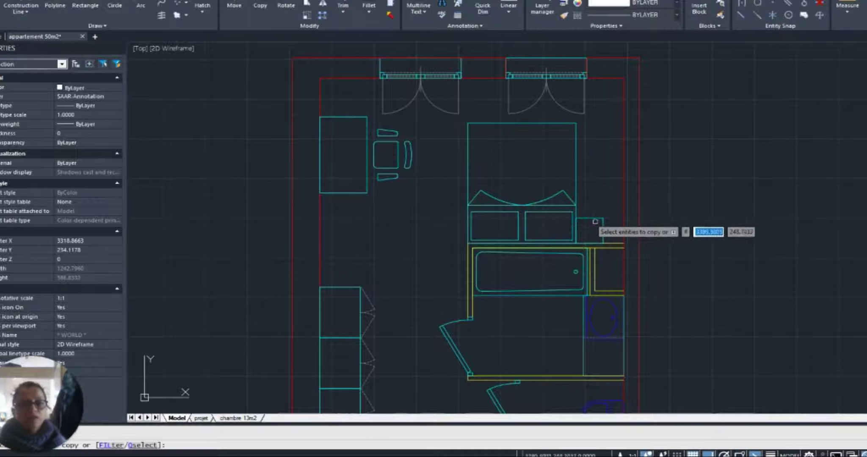
click(594, 225)
key(Return)
click(594, 224)
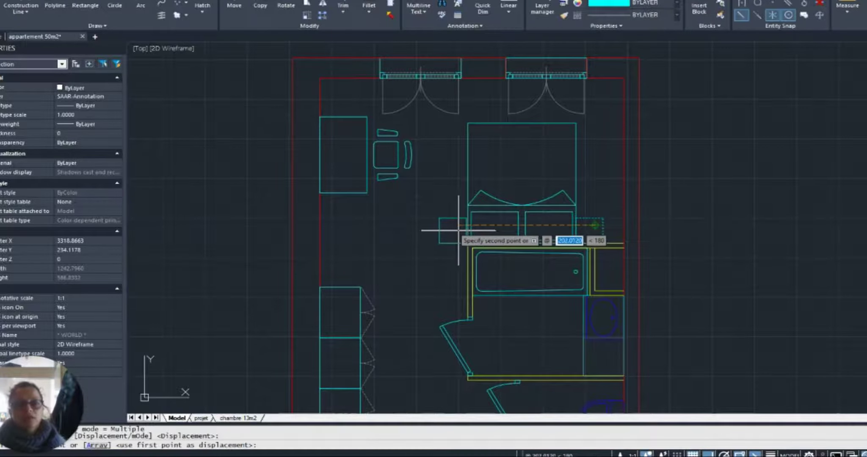
click(458, 230)
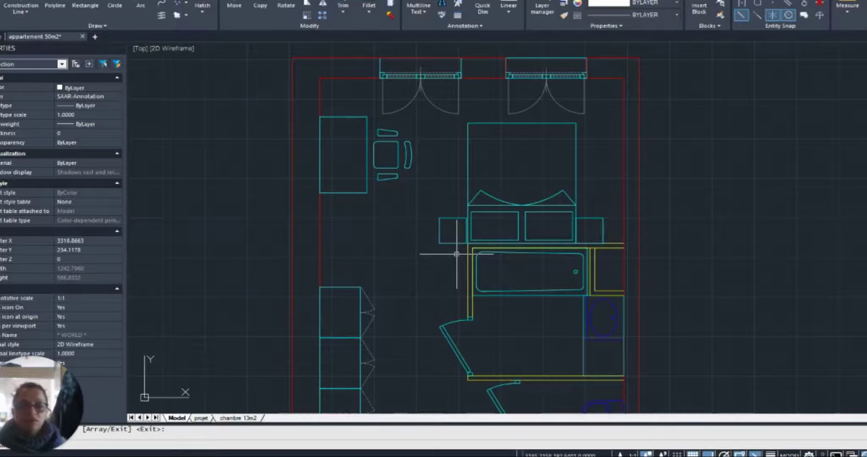
key(Escape)
click(440, 232)
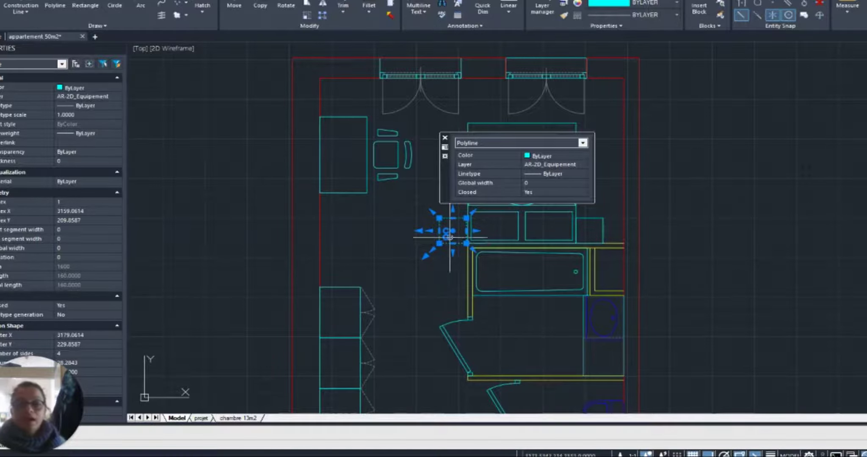
key(Escape)
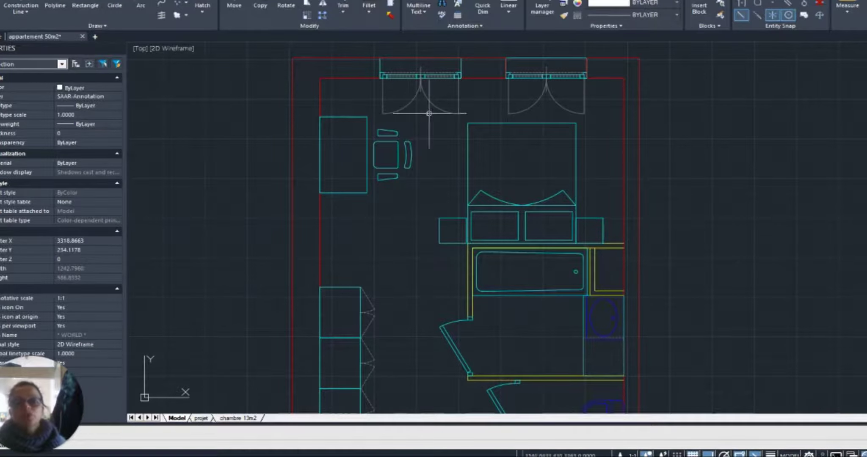
Step: Delete the copied bedside table on the desk-facing side of the double bed
click(429, 216)
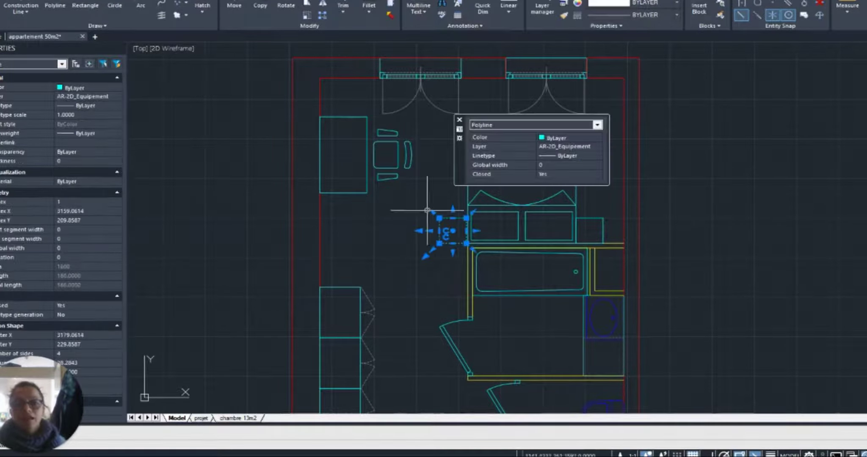
key(Delete)
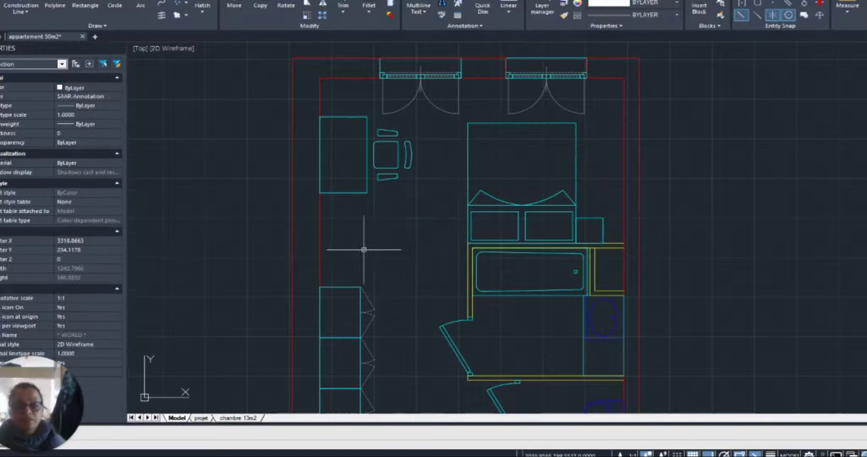
Step: Inspect the desk and chair block in the bedroom, clear the selection and review the whole apartment plan
click(418, 212)
click(357, 163)
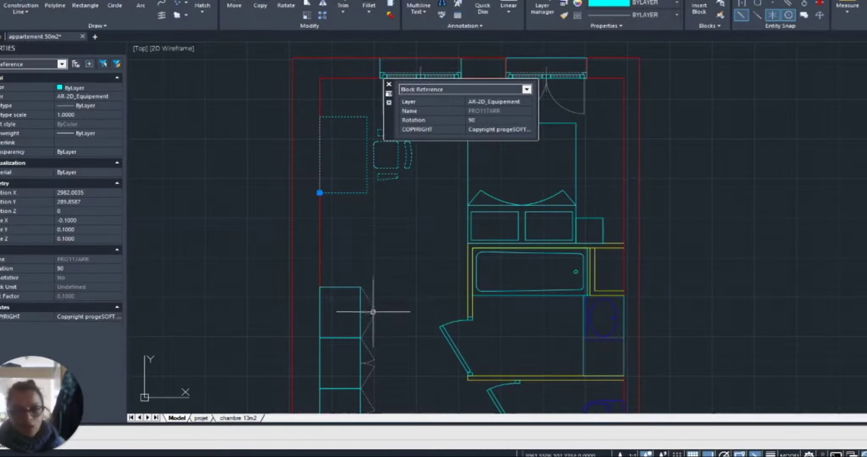
key(Escape)
scroll(417, 230, down, 2)
scroll(445, 178, down, 2)
scroll(440, 229, up, 2)
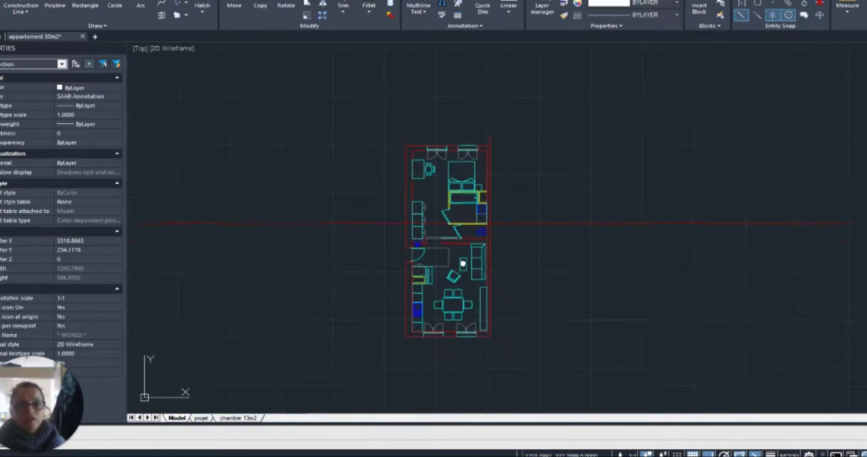
middle_drag(437, 247, 433, 231)
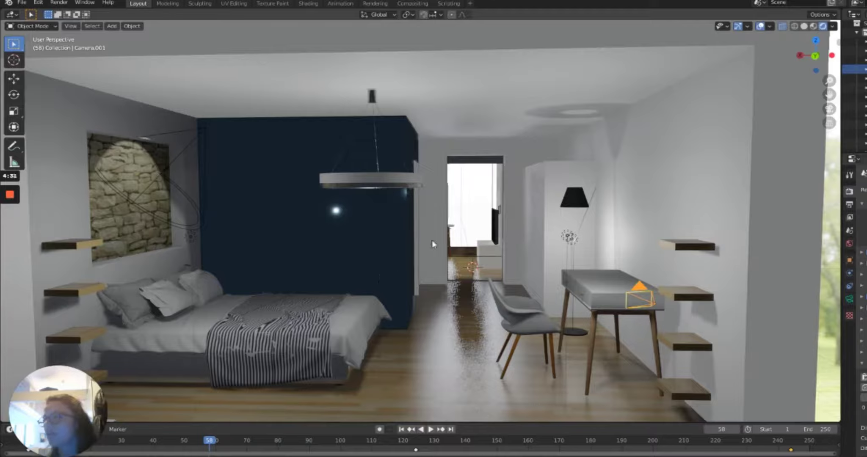
Step: Switch to the Blender scene and examine the rendered bedroom with its bed, pendant lamp, desk and doorway
middle_drag(361, 150, 439, 186)
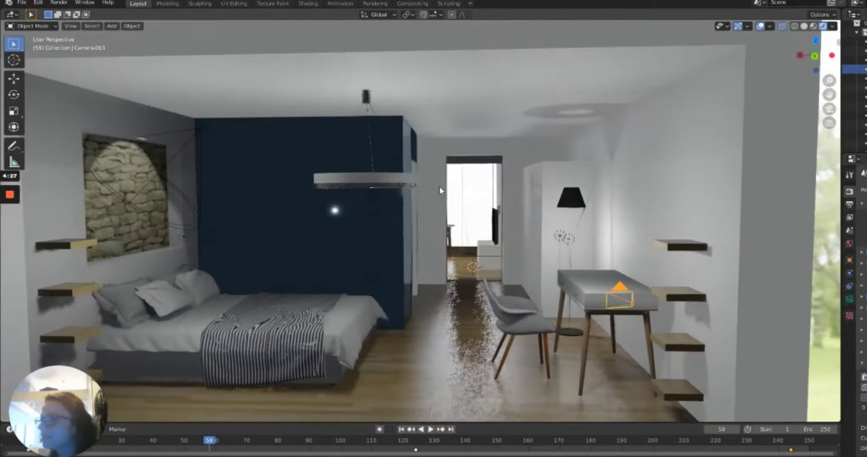
scroll(372, 215, up, 3)
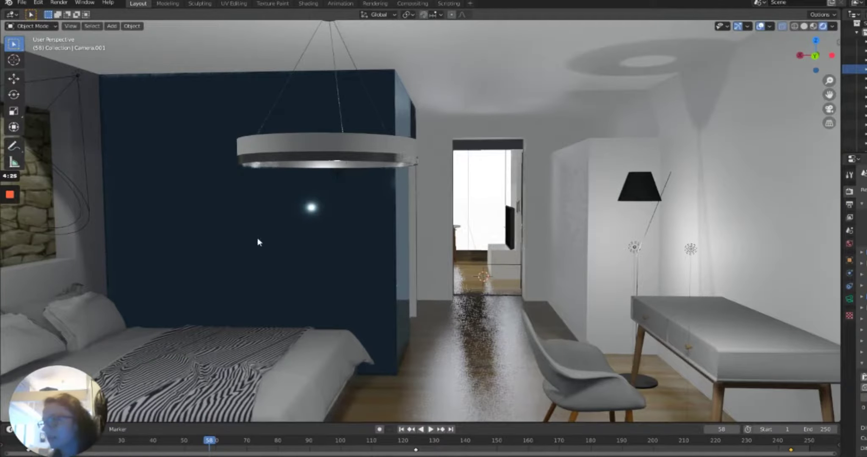